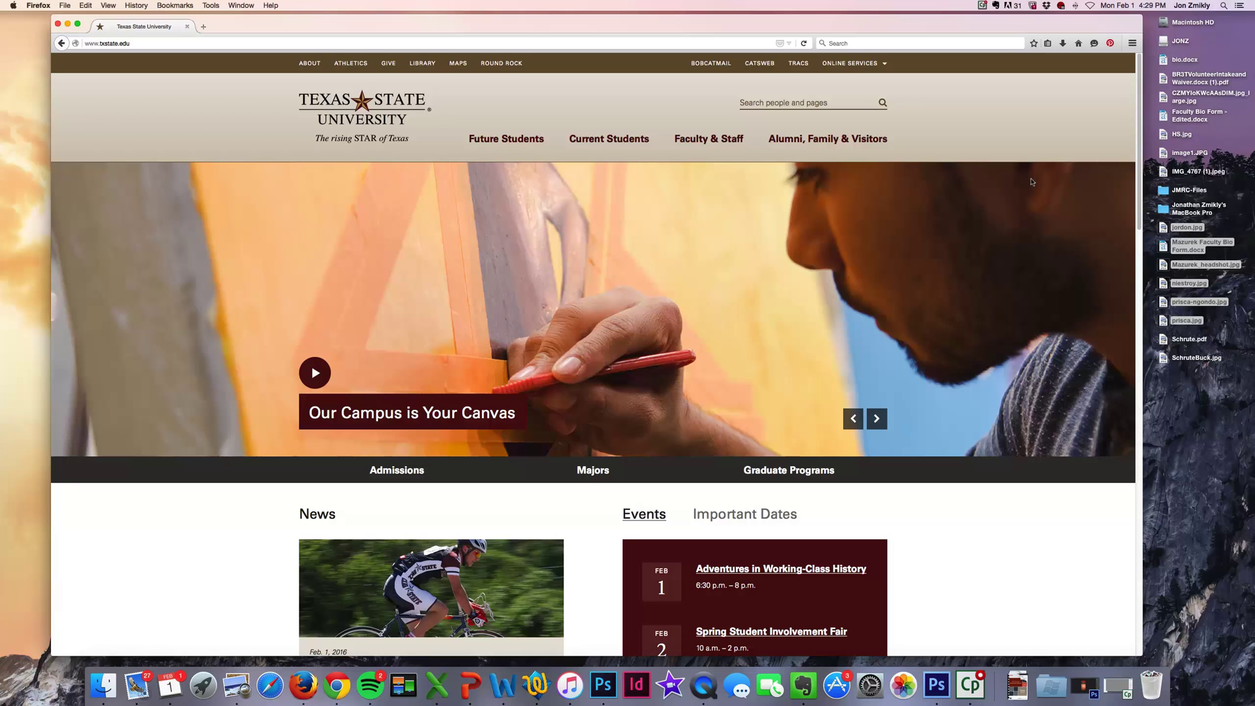
Load wordpress.com in Firefox and start creating a new website.
left_click(390, 37)
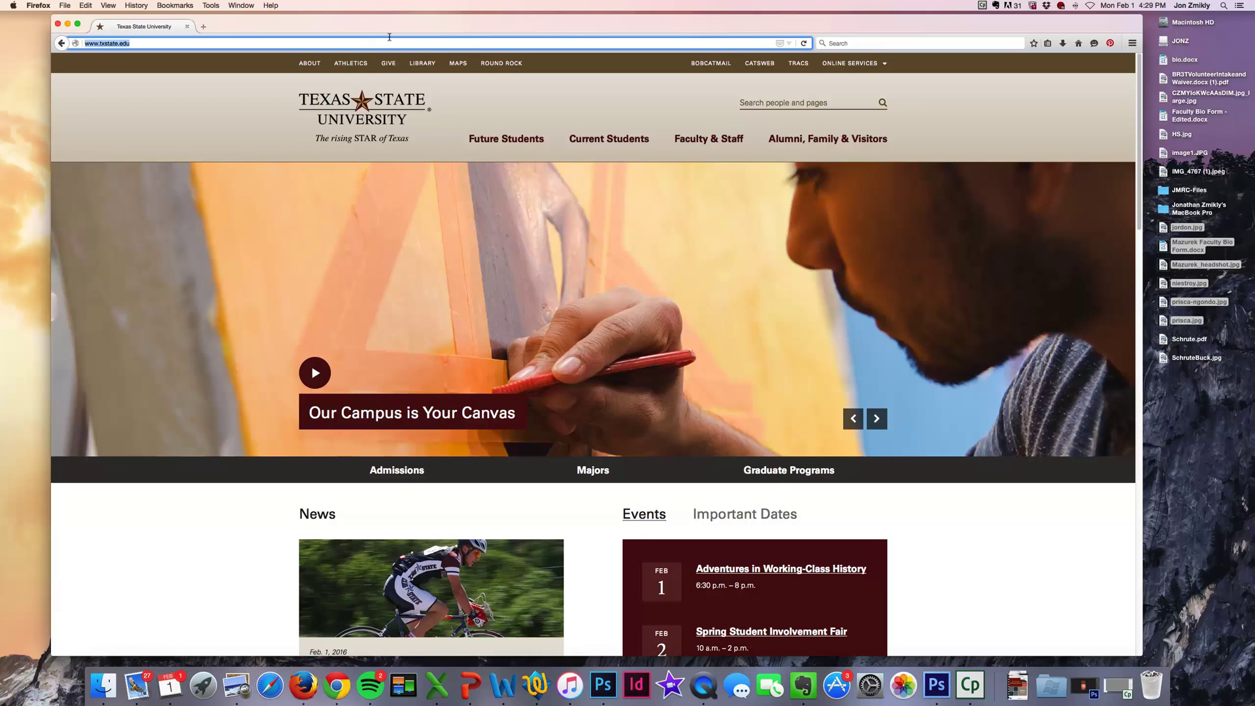
type("wordpress.com/")
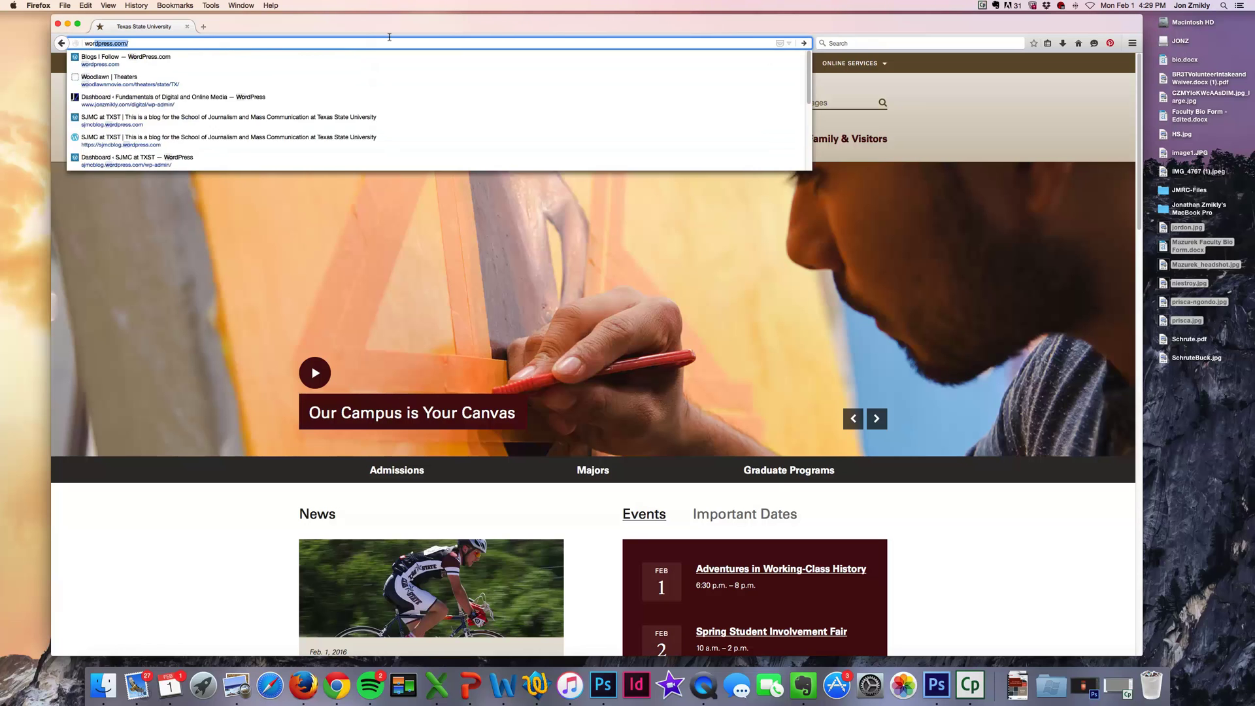
key("Return")
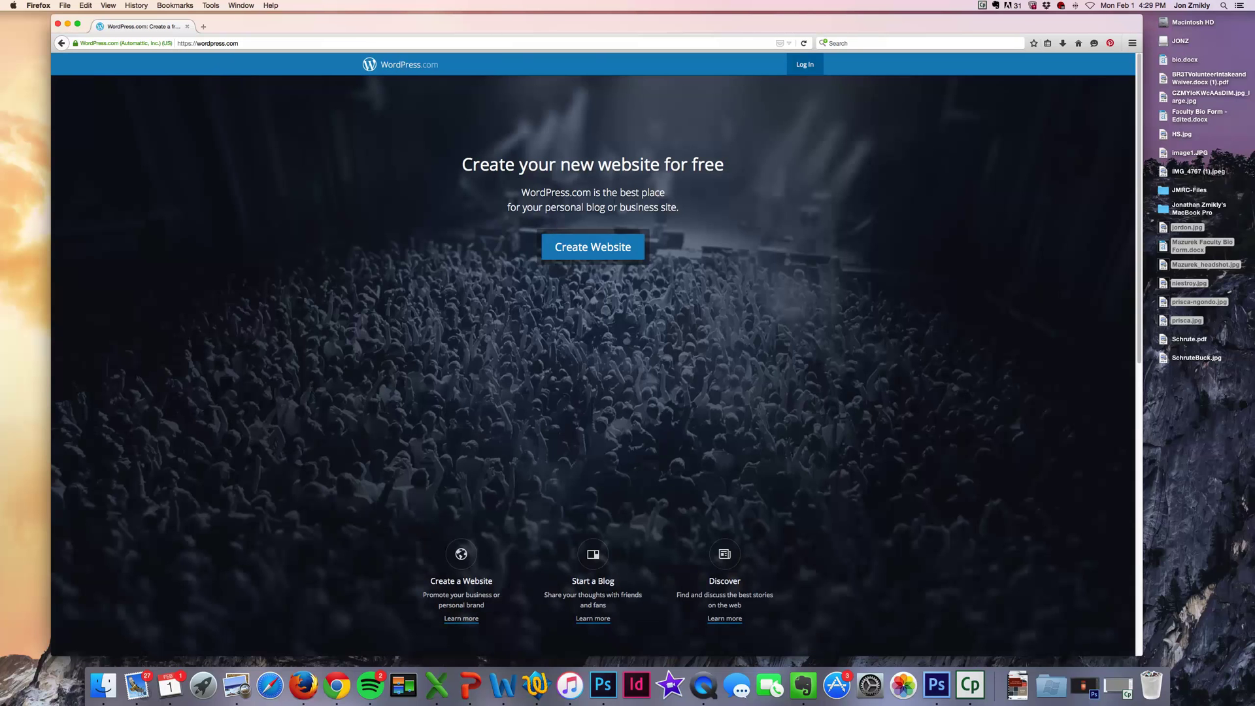
left_click(584, 248)
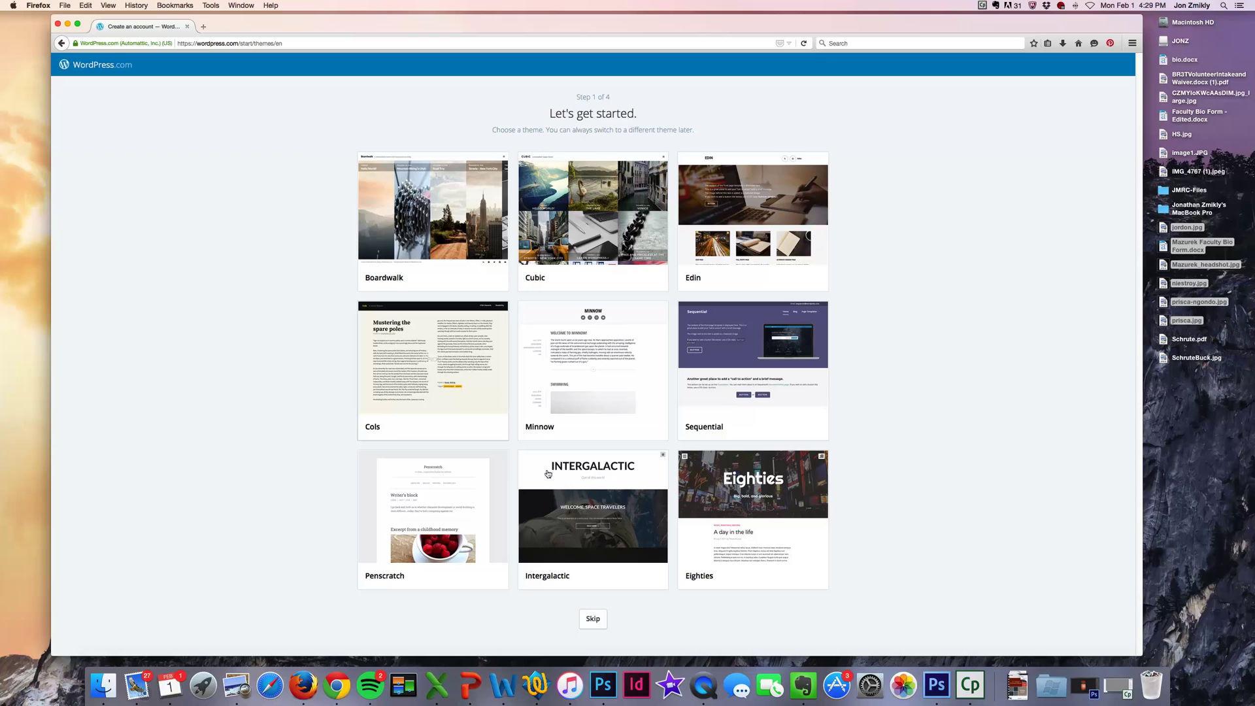
Choose the Intergalactic theme for the new site.
mouse_move(585, 484)
left_click(585, 476)
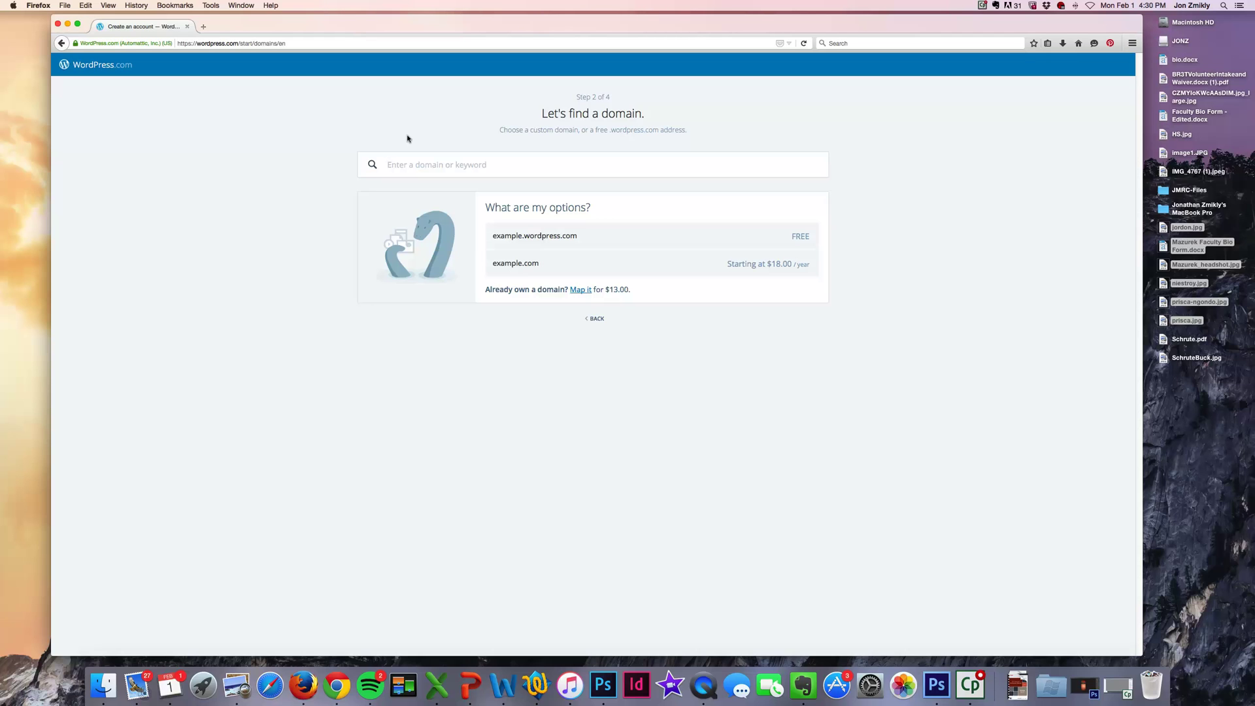
Search gardeningintexas, take the free gardeningintexas.wordpress.com address and select the Free plan.
type("gardeningintexas")
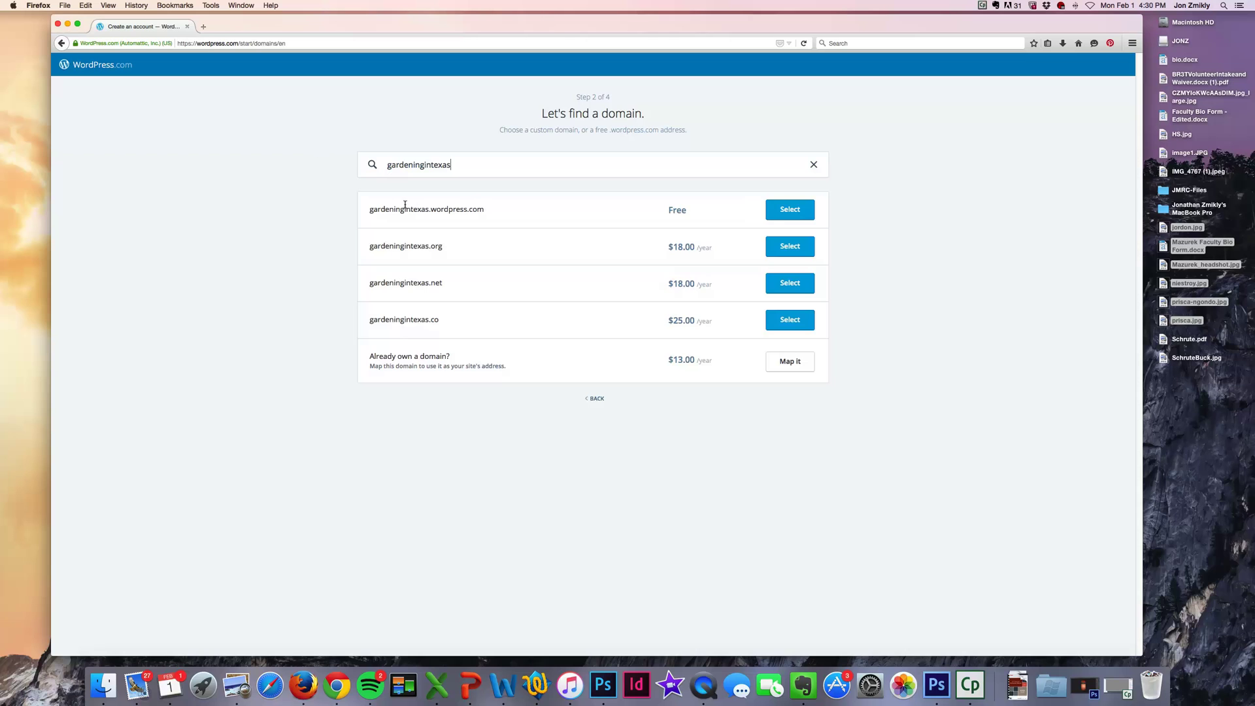
double_click(367, 206)
left_click(483, 209)
left_click(782, 210)
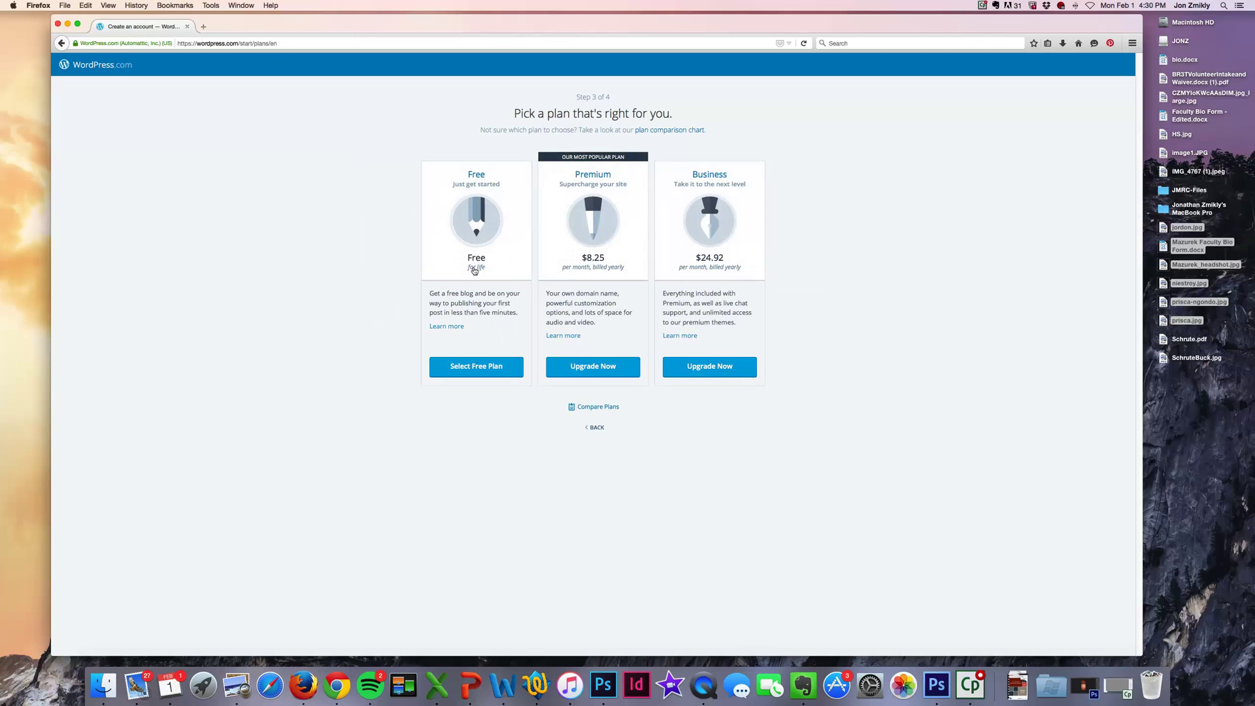
left_click(472, 224)
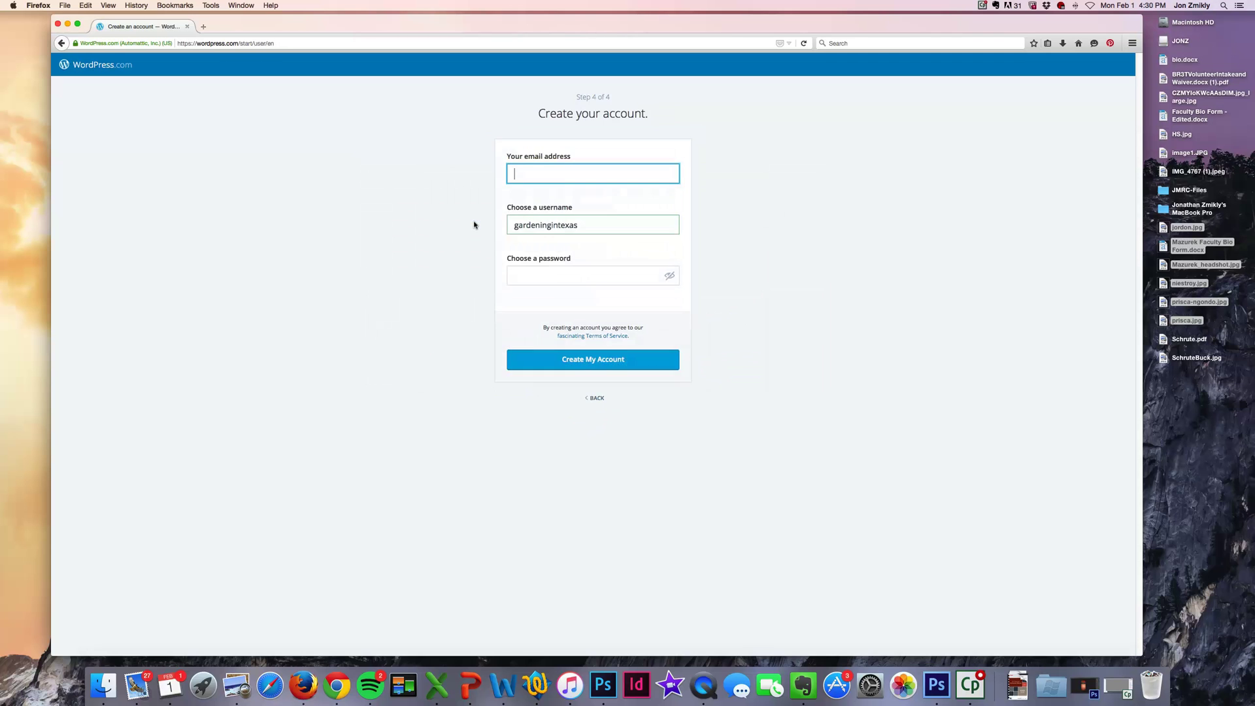
Fill in the e-mail address field with the suggested address.
left_click(536, 171)
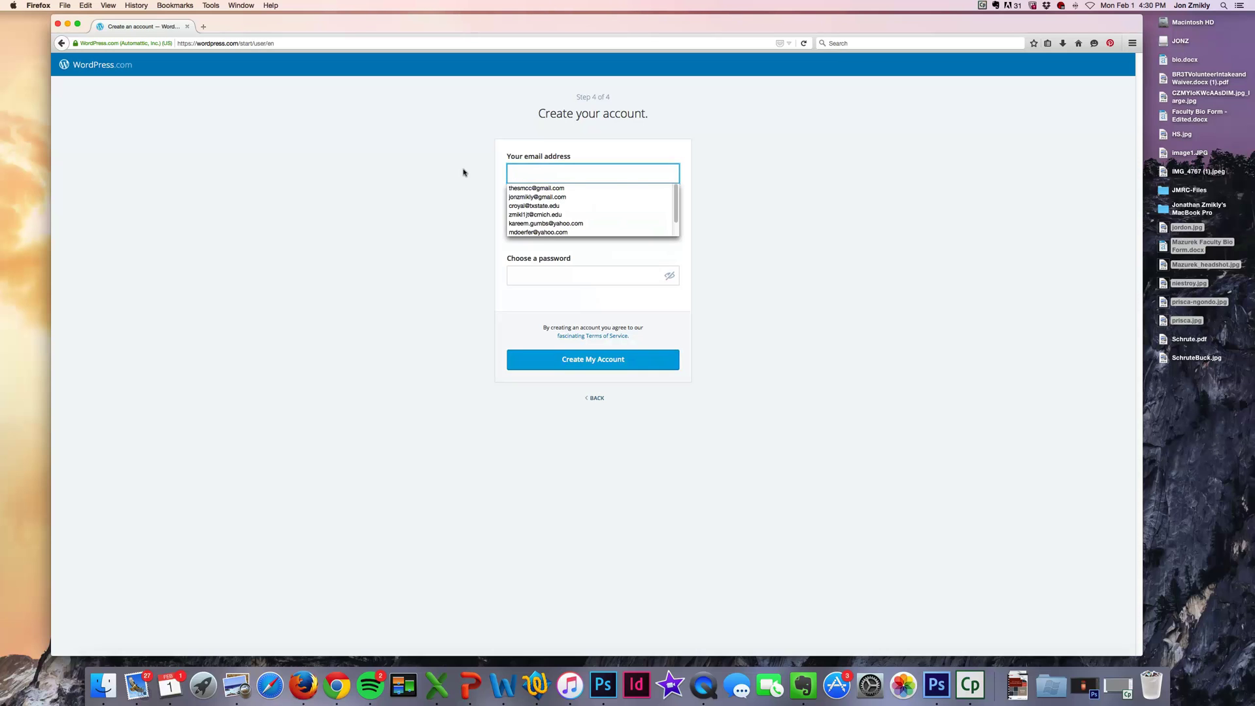
left_click(463, 172)
left_click(523, 170)
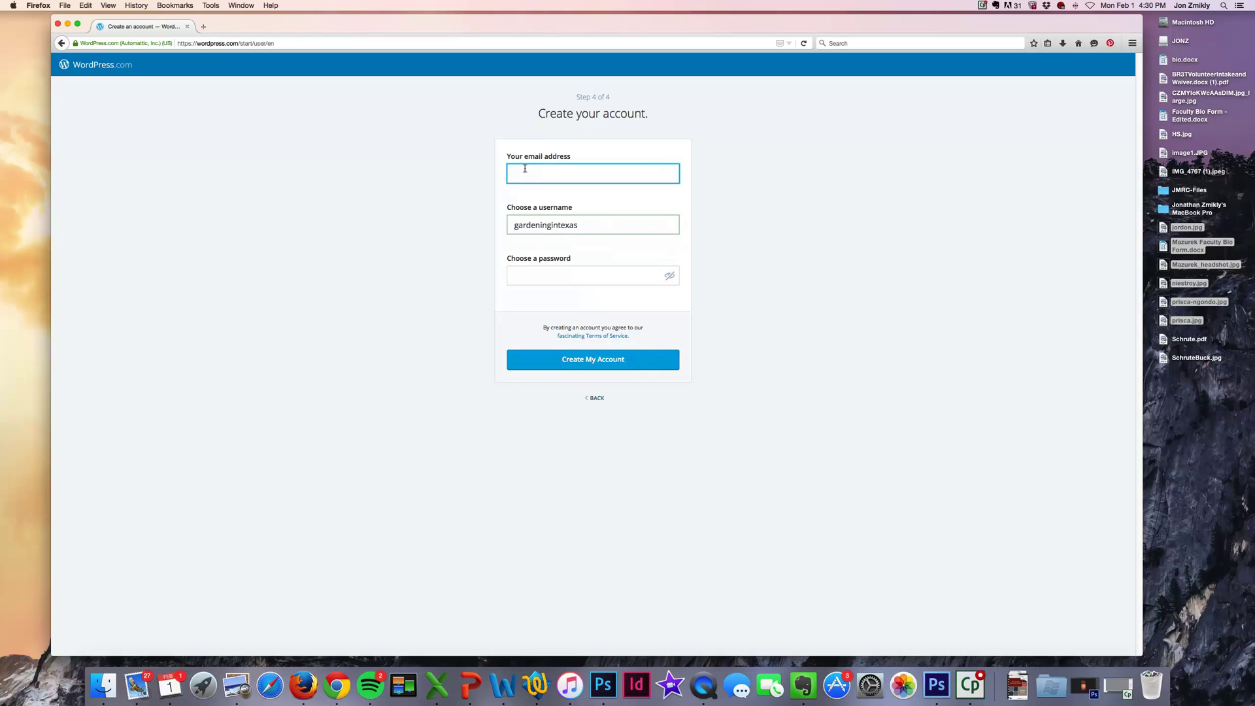
type("jz18")
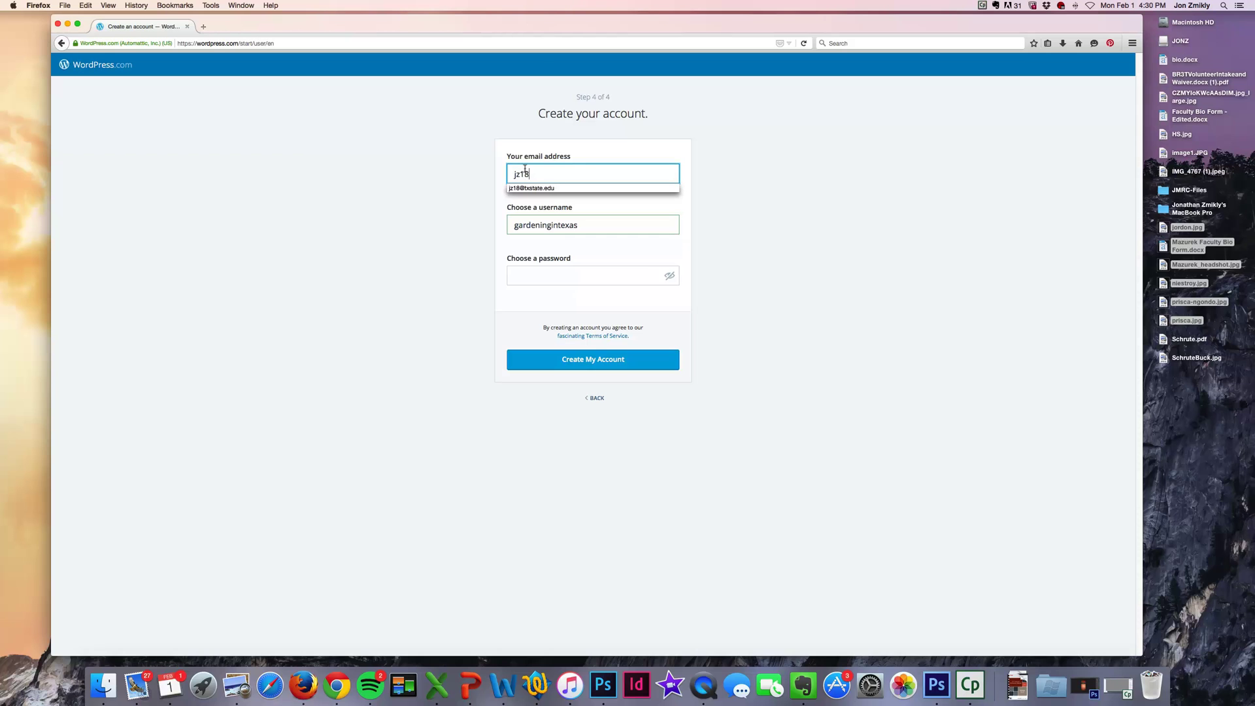
key("Down")
key("Return")
Enter a username based on the user's name, adding '12' to make it unique.
left_click(541, 273)
left_click(549, 233)
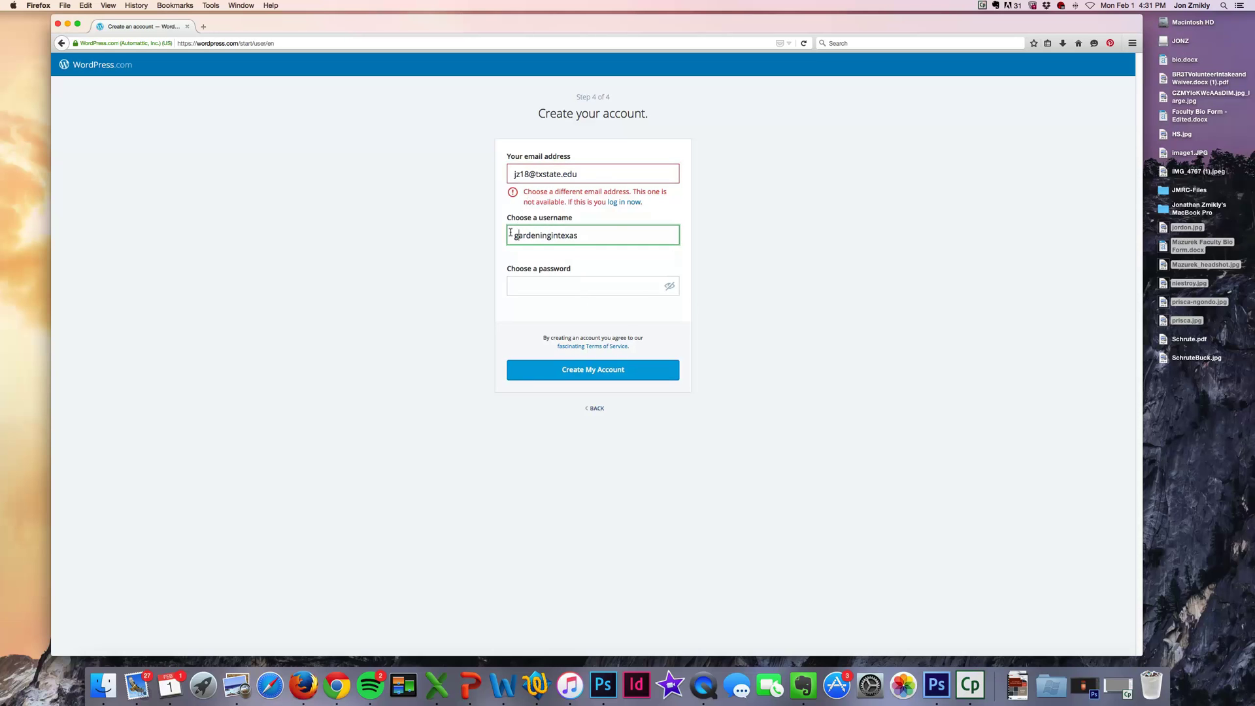
left_click_drag(513, 233, 617, 233)
left_click(584, 282)
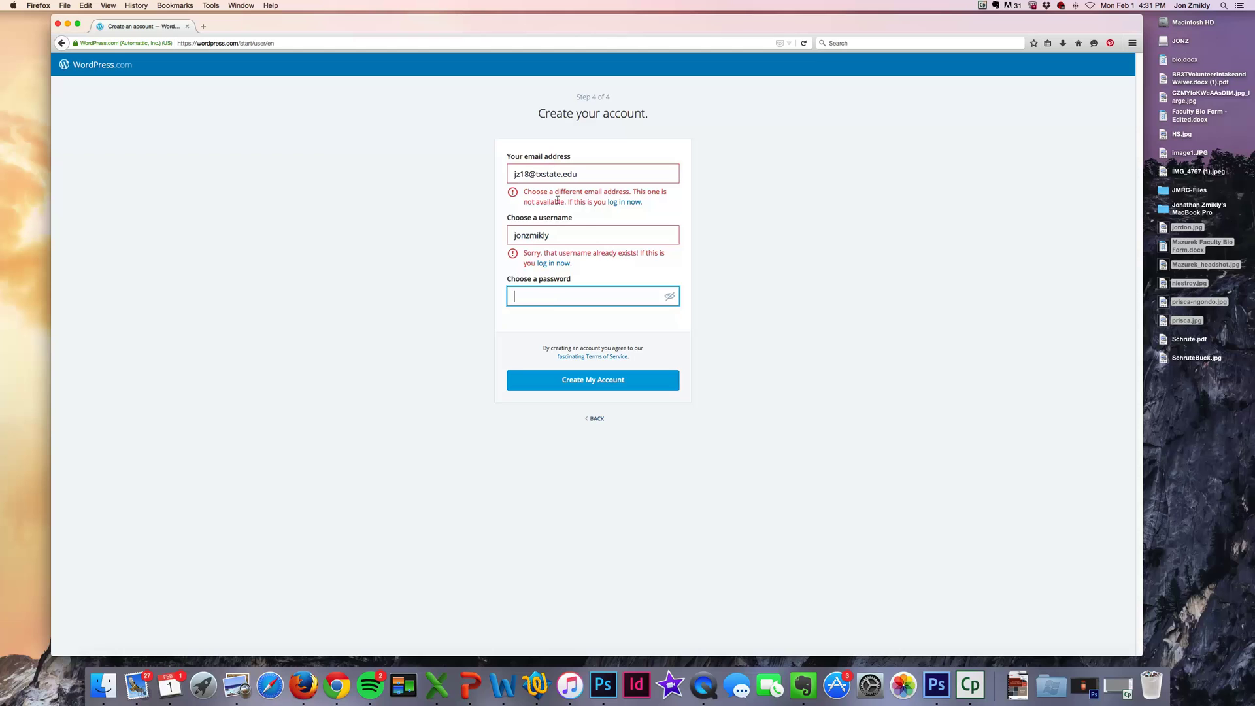
left_click(560, 226)
type("12")
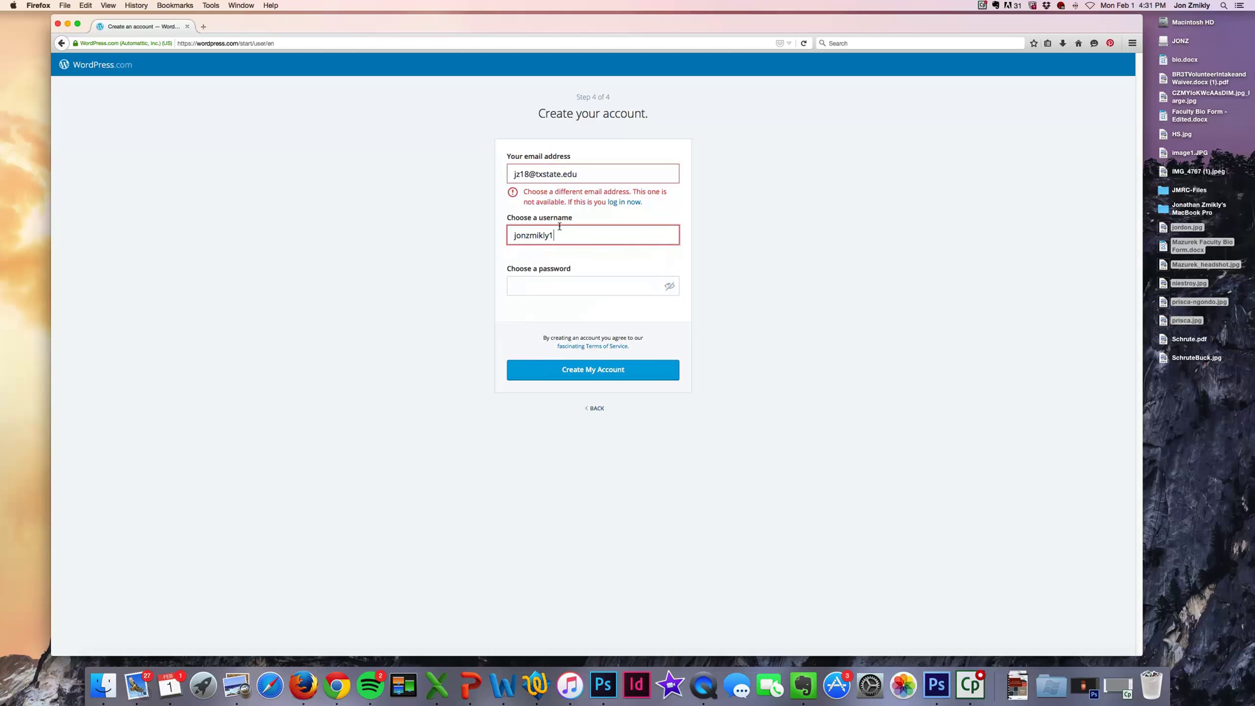
Fix the rejected e-mail address by adding a '1' to its name part.
left_click(538, 174)
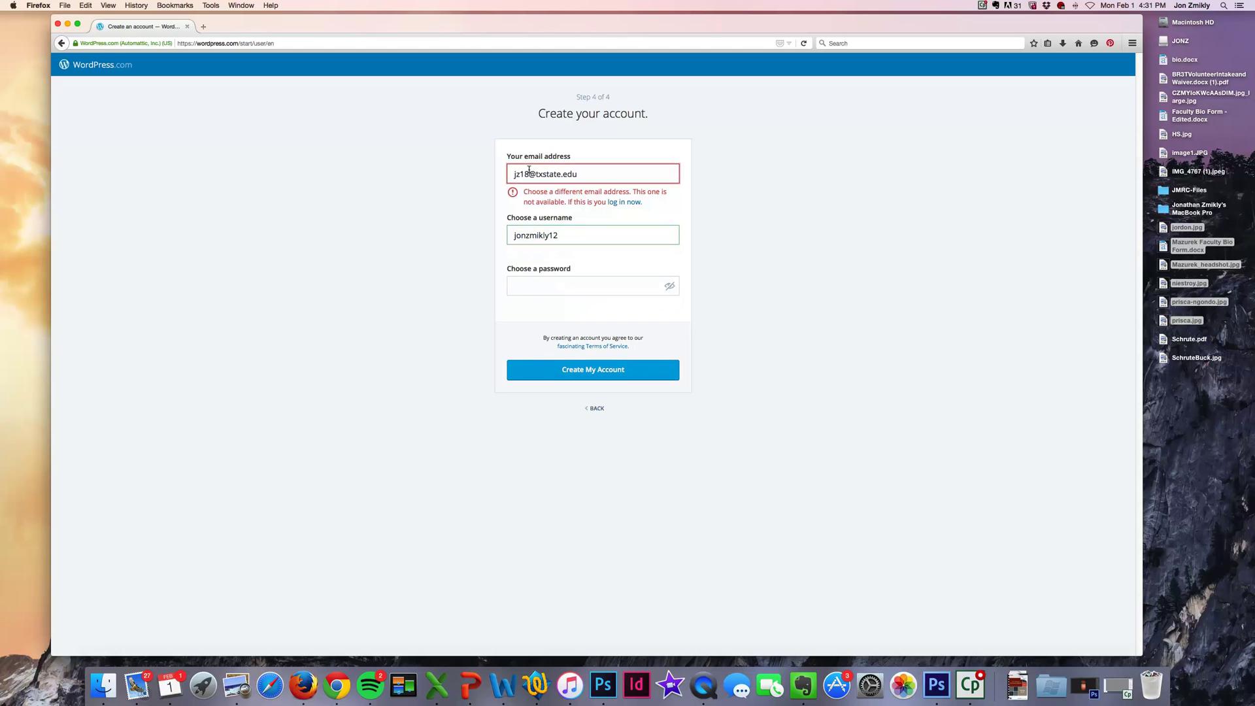
double_click(526, 172)
left_click(525, 171)
type("1")
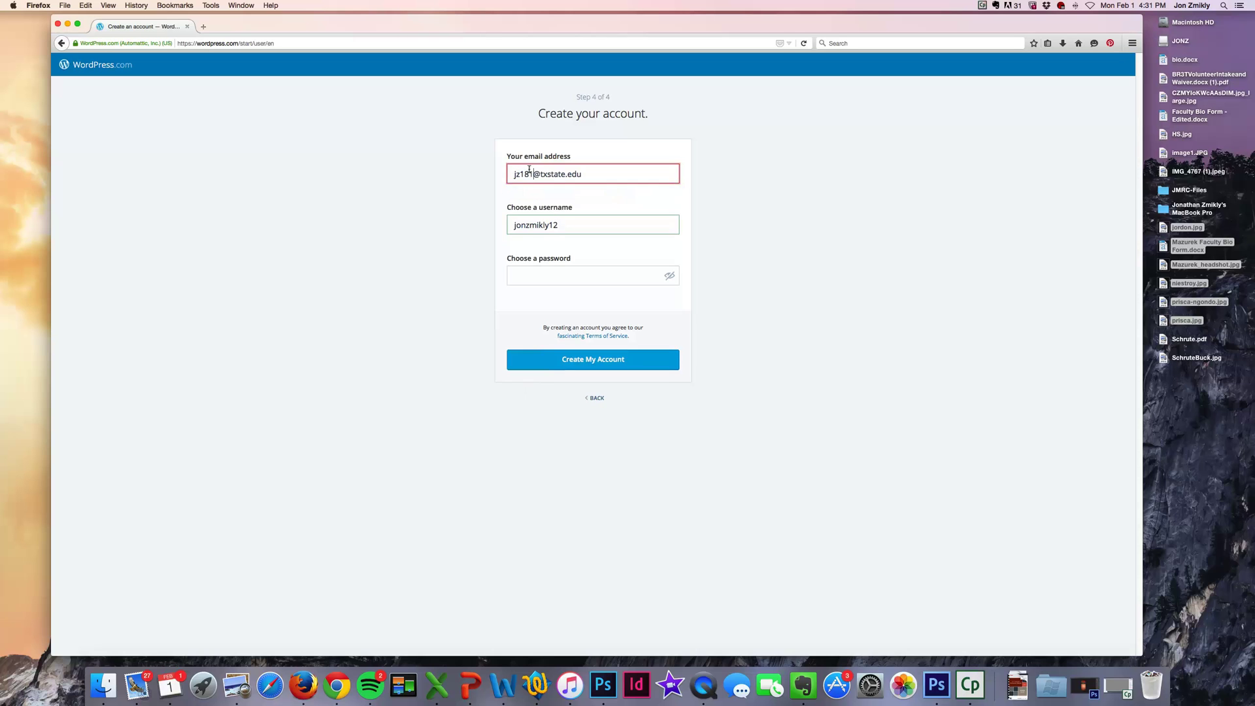
Enter the account password and create the account.
left_click(556, 221)
left_click(559, 271)
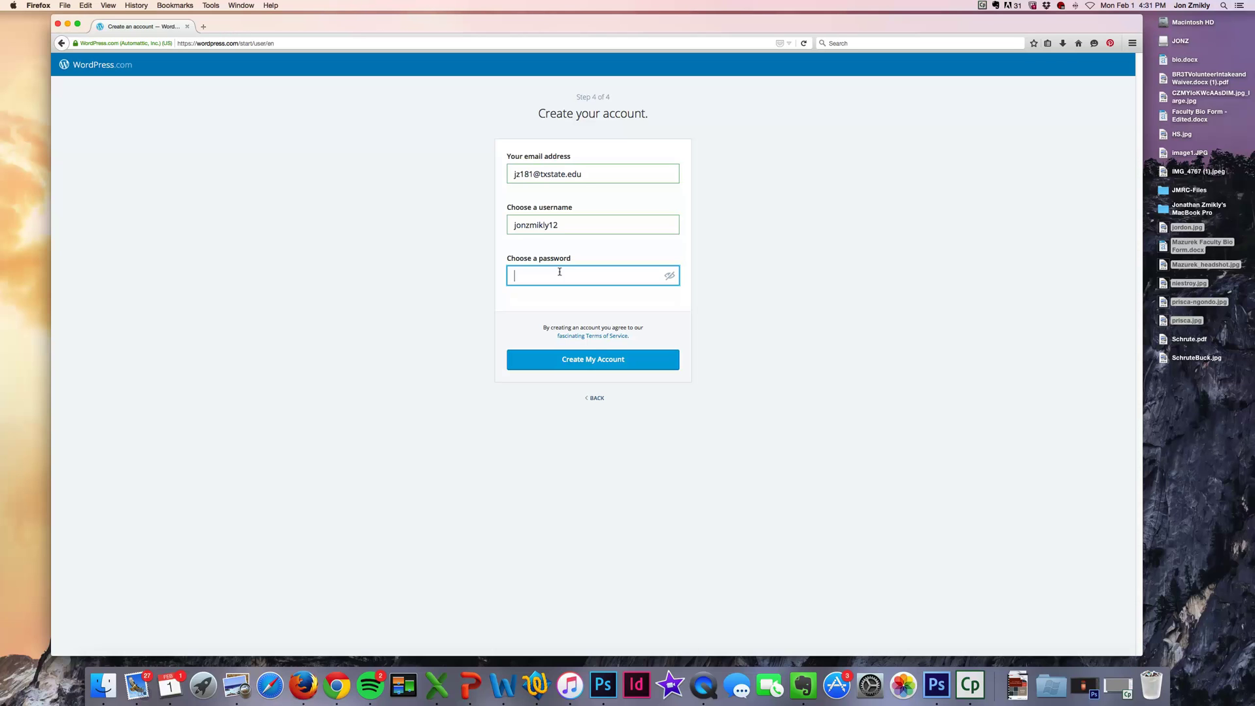
type("•••••")
left_click(605, 361)
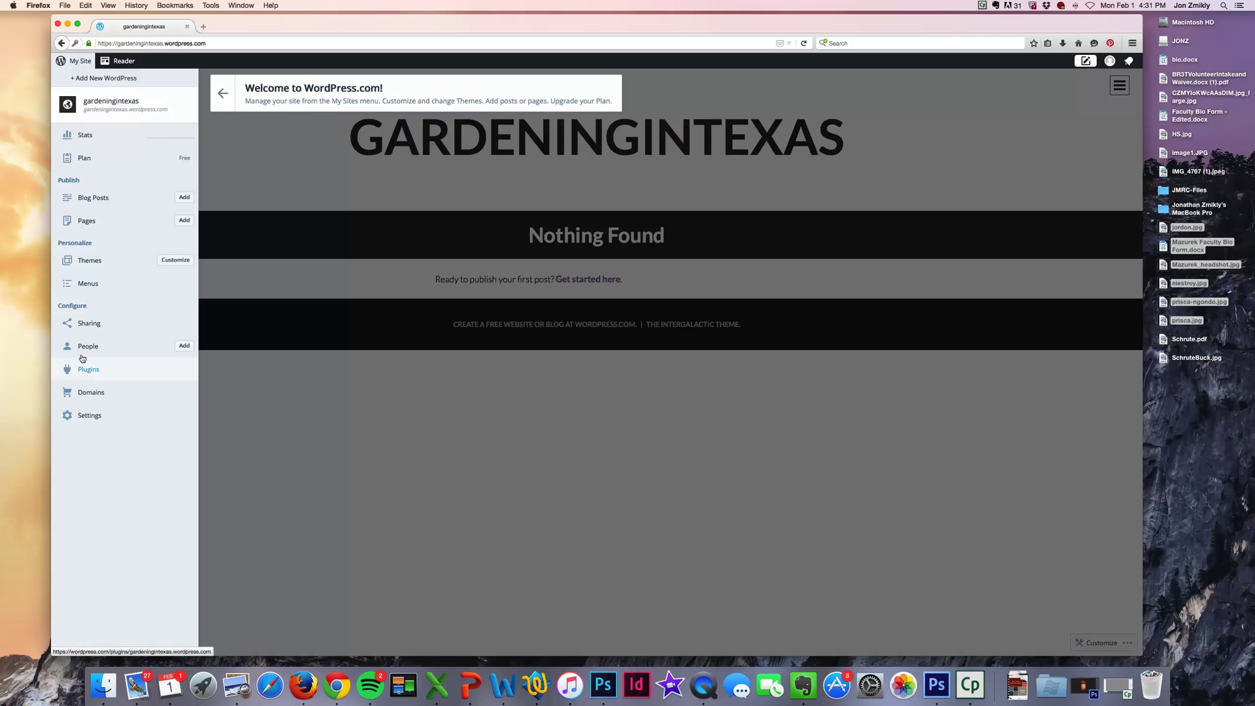
Hide the My Site panel to view the GARDENINGINTEXAS front page full width.
left_click_drag(309, 25, 283, 24)
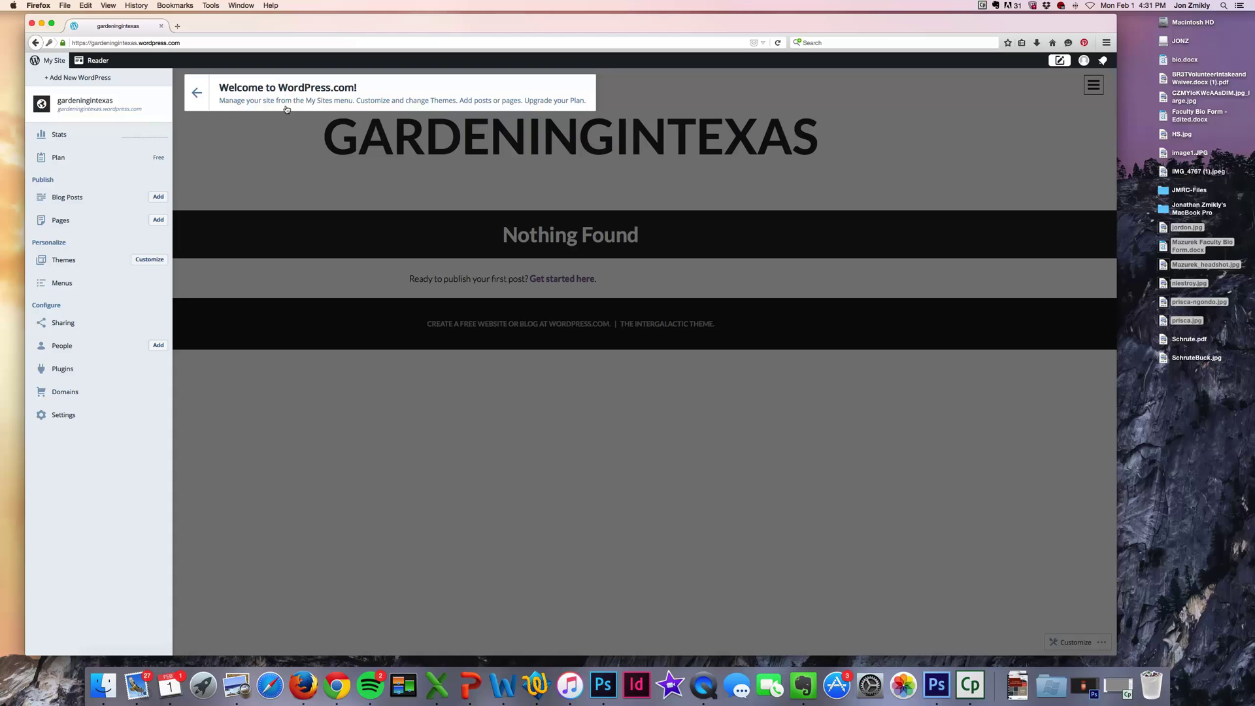
left_click(197, 92)
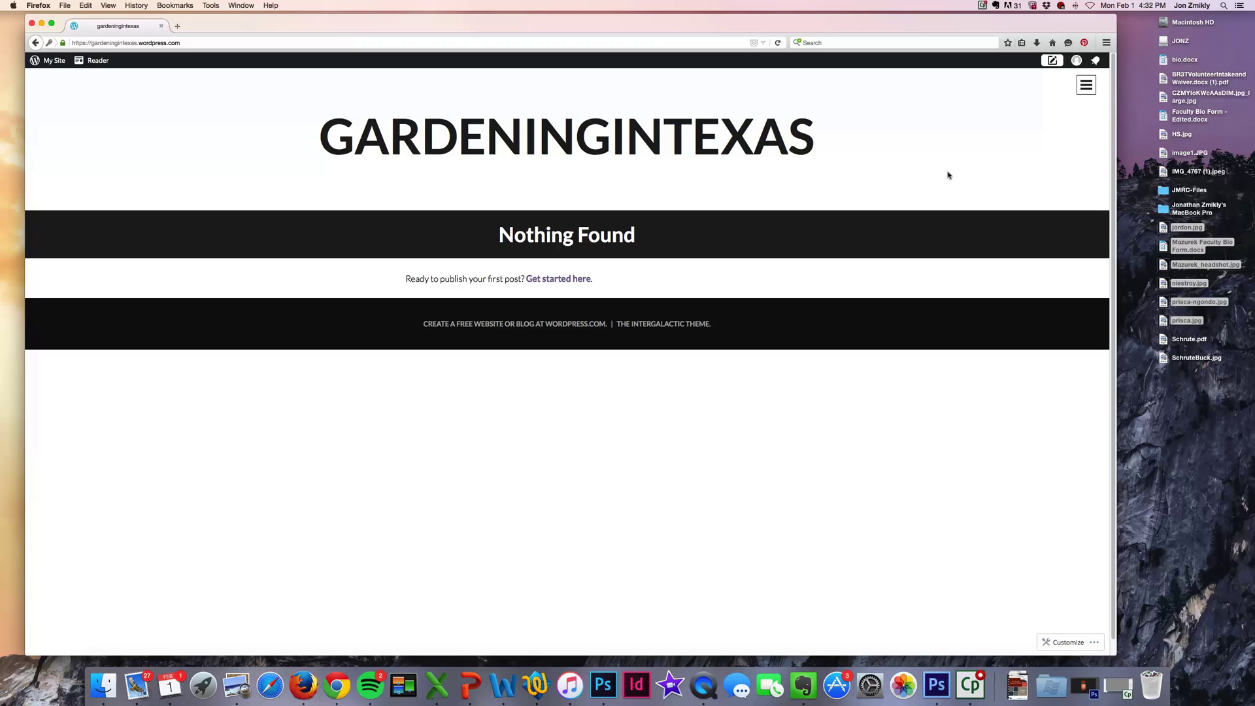
Toggle the site's hamburger sidebar open and closed, leaving it open.
left_click(1083, 85)
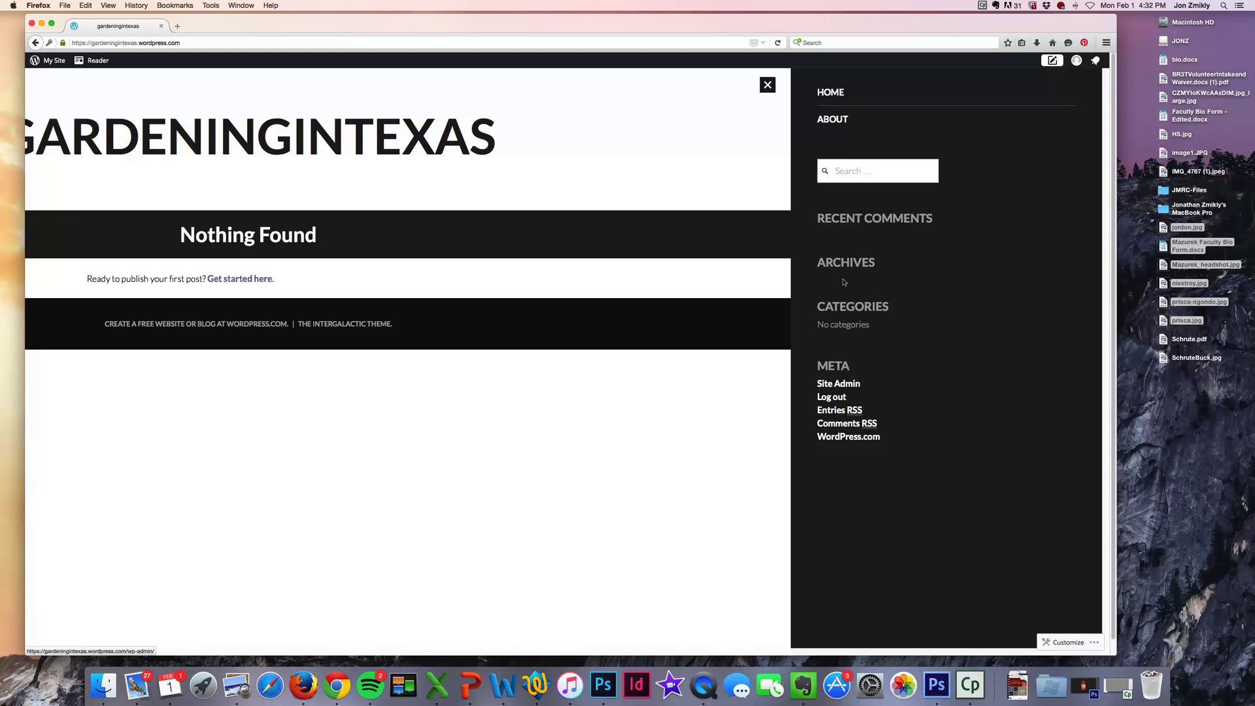
left_click(768, 85)
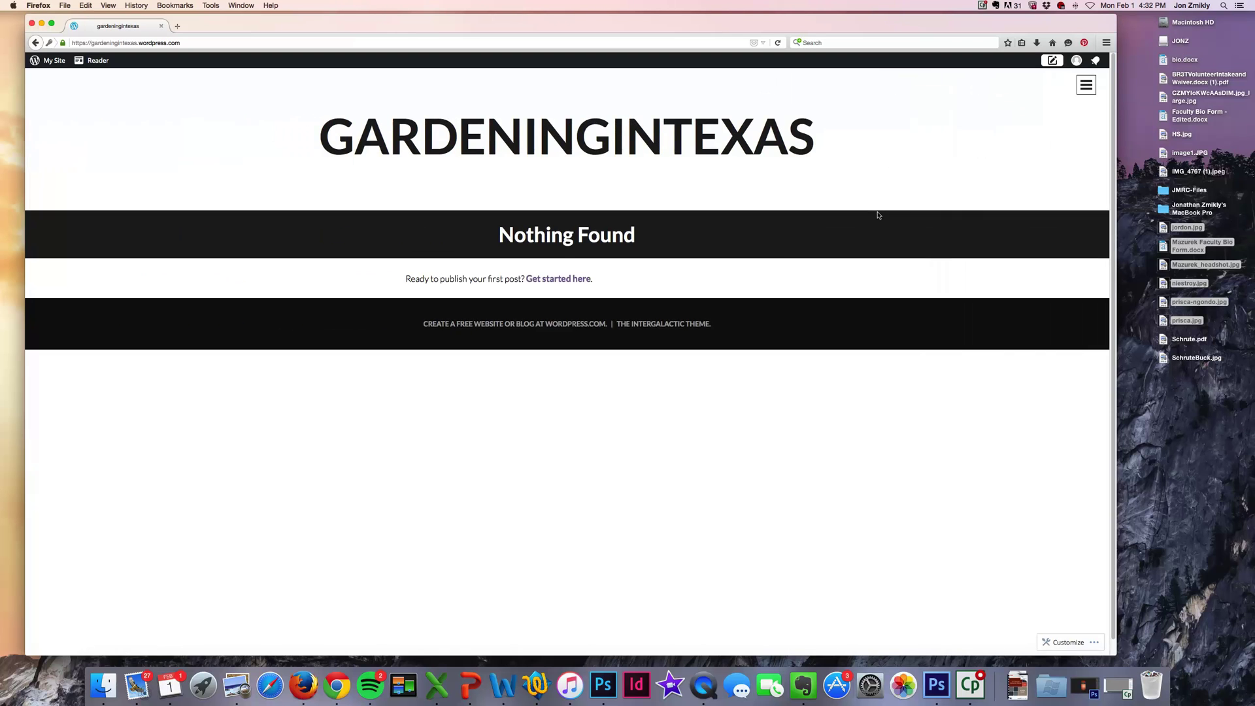
left_click(1078, 86)
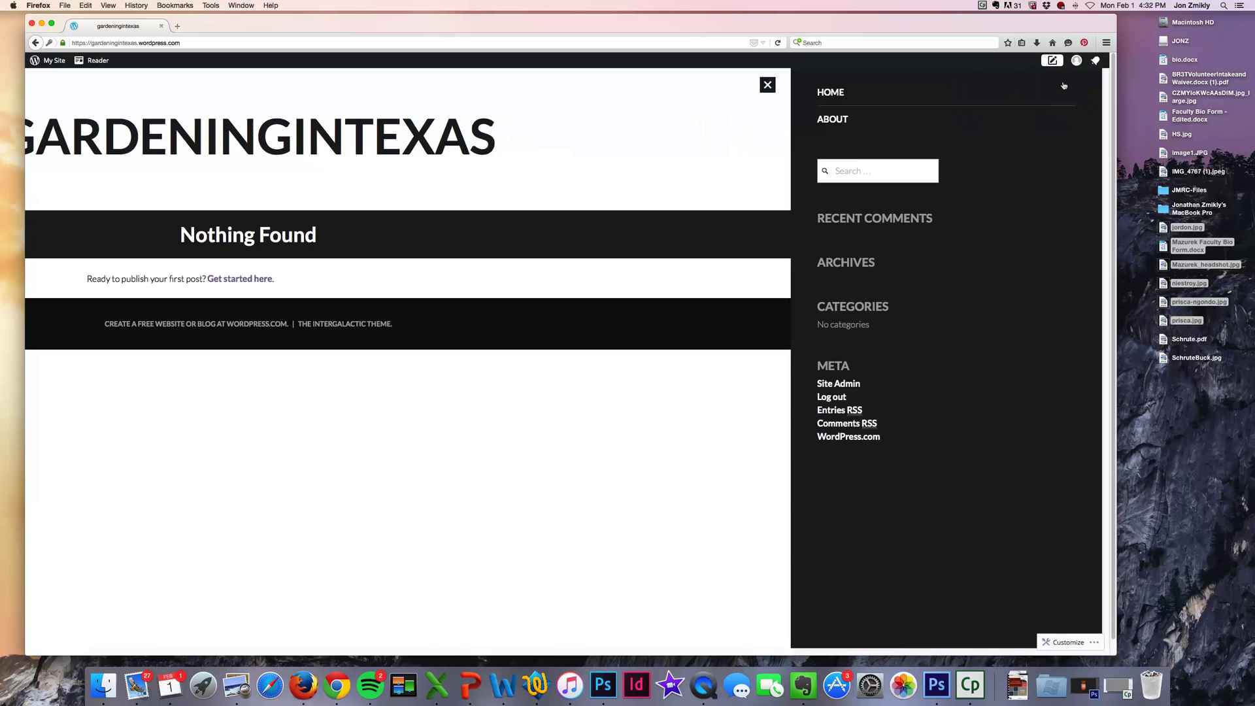
left_click(772, 84)
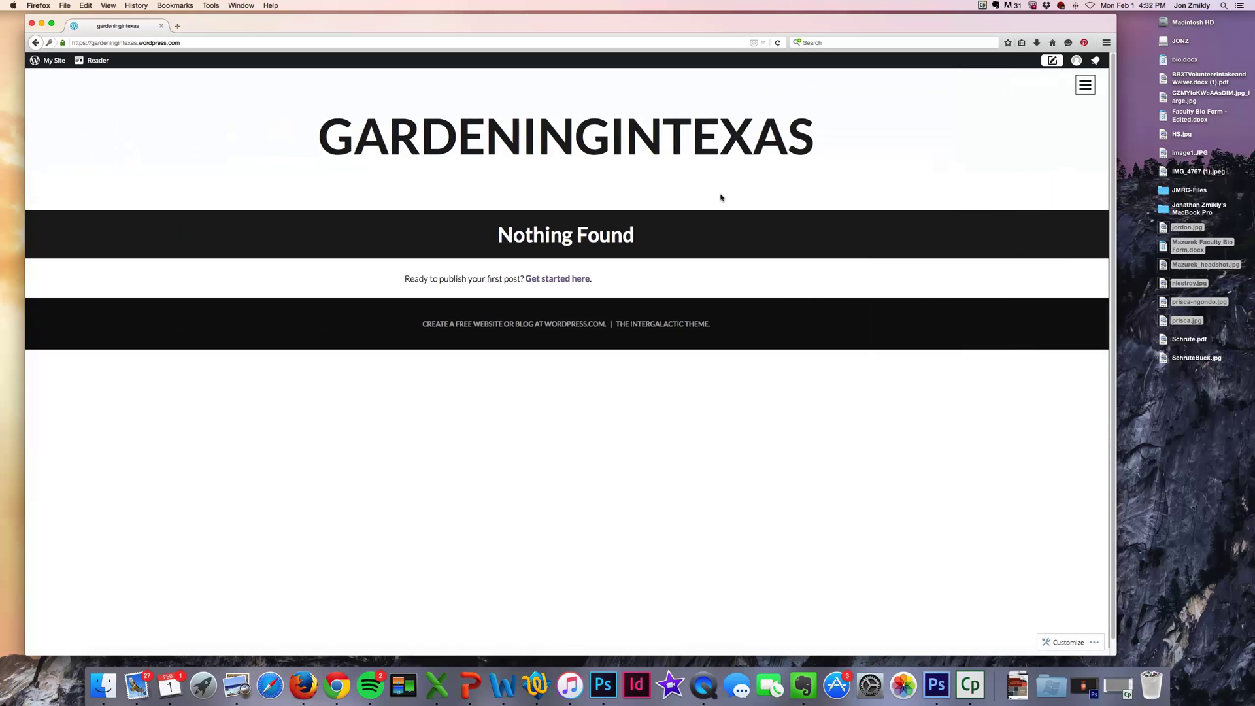
left_click(1077, 85)
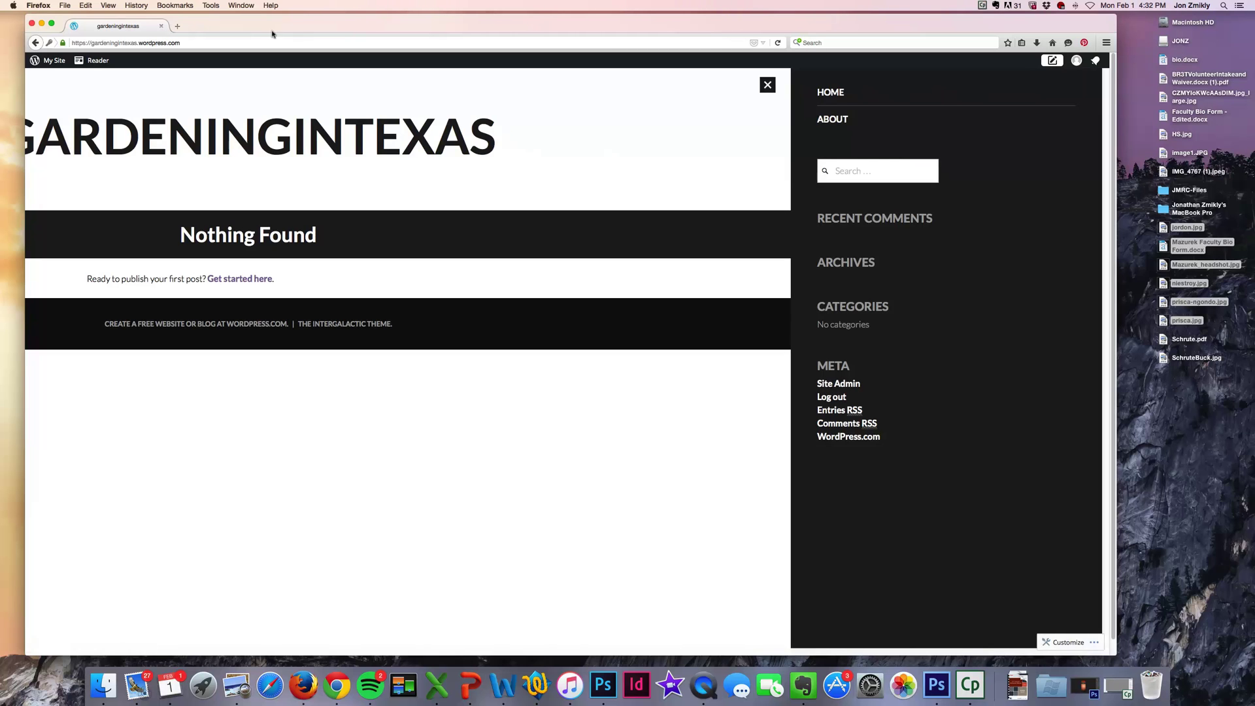
left_click(252, 43)
left_click(146, 43)
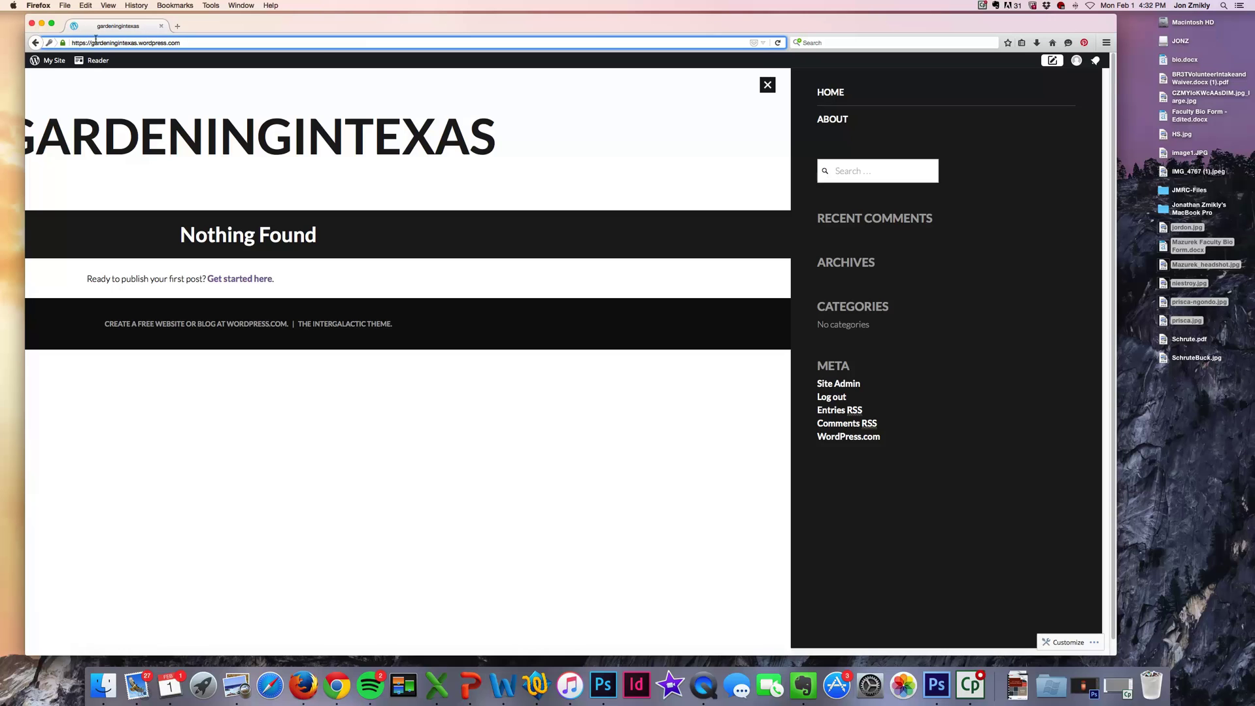
Append wp-admin to the site's URL in the address bar and load it.
left_click(186, 42)
type("w")
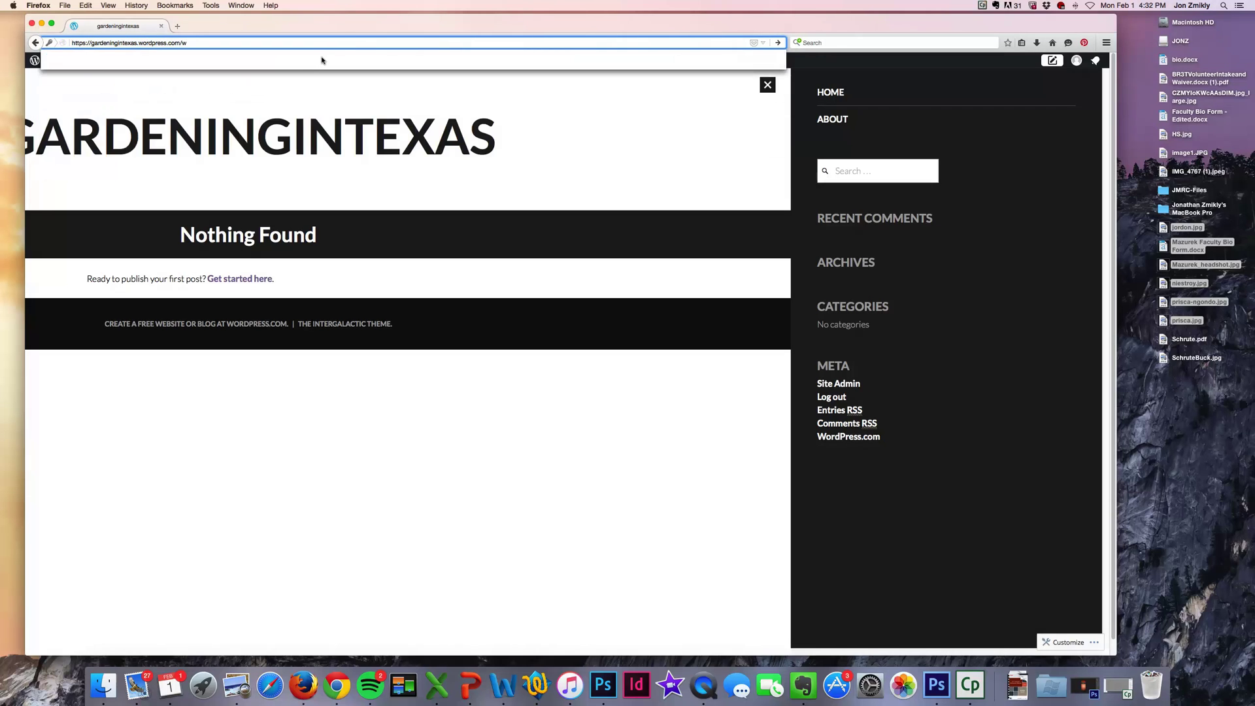
type("p-admin")
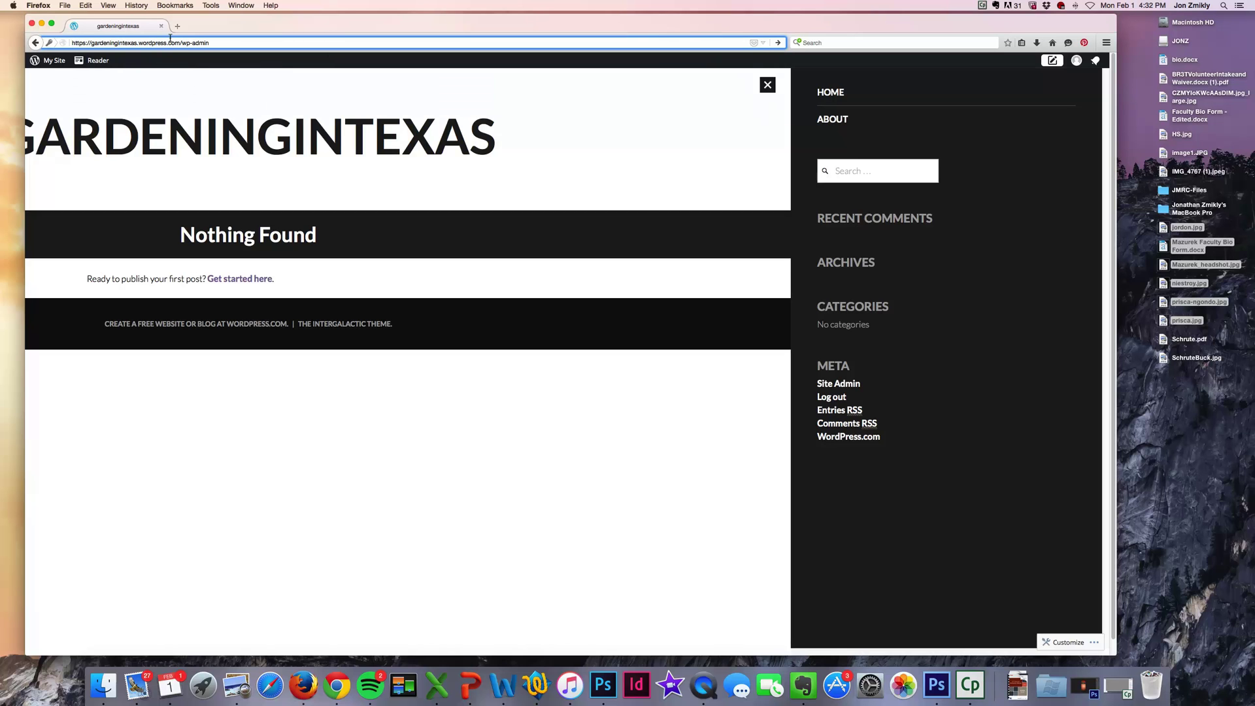
left_click_drag(180, 37, 209, 37)
left_click(211, 38)
left_click_drag(92, 39, 129, 41)
left_click(130, 40)
key("Return")
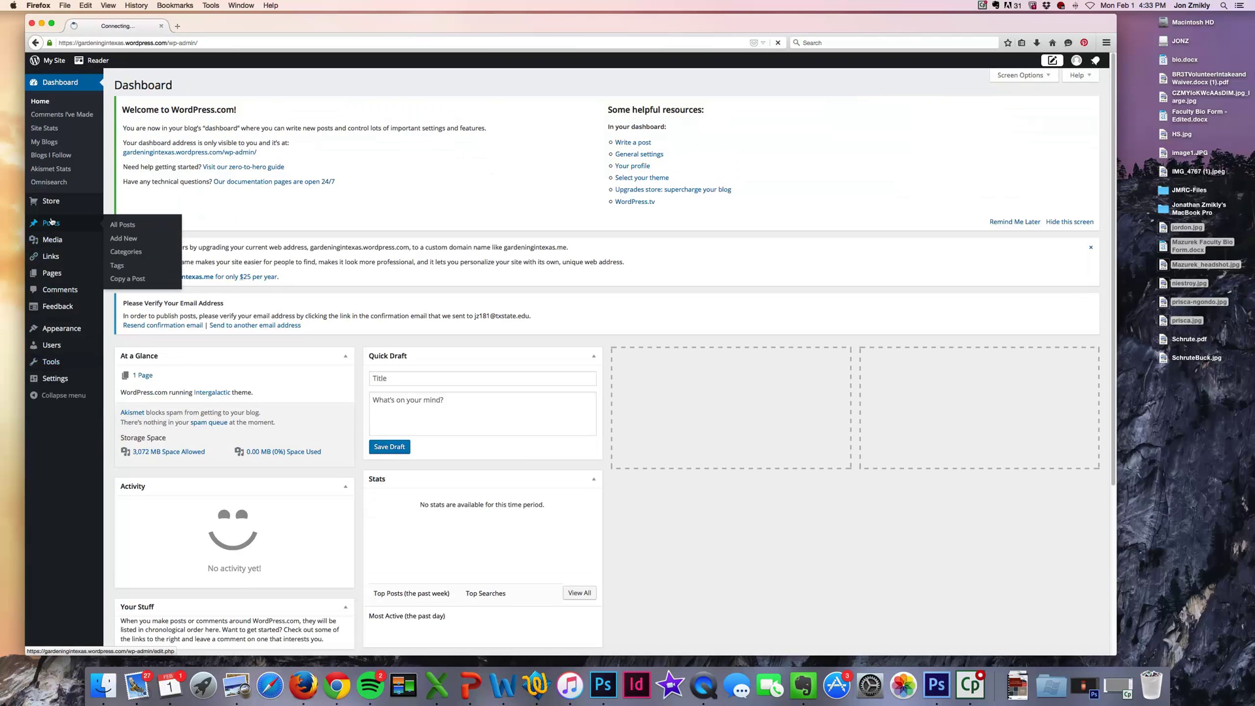
Let the wp-admin Dashboard finish loading with the admin menu in view.
mouse_move(49, 274)
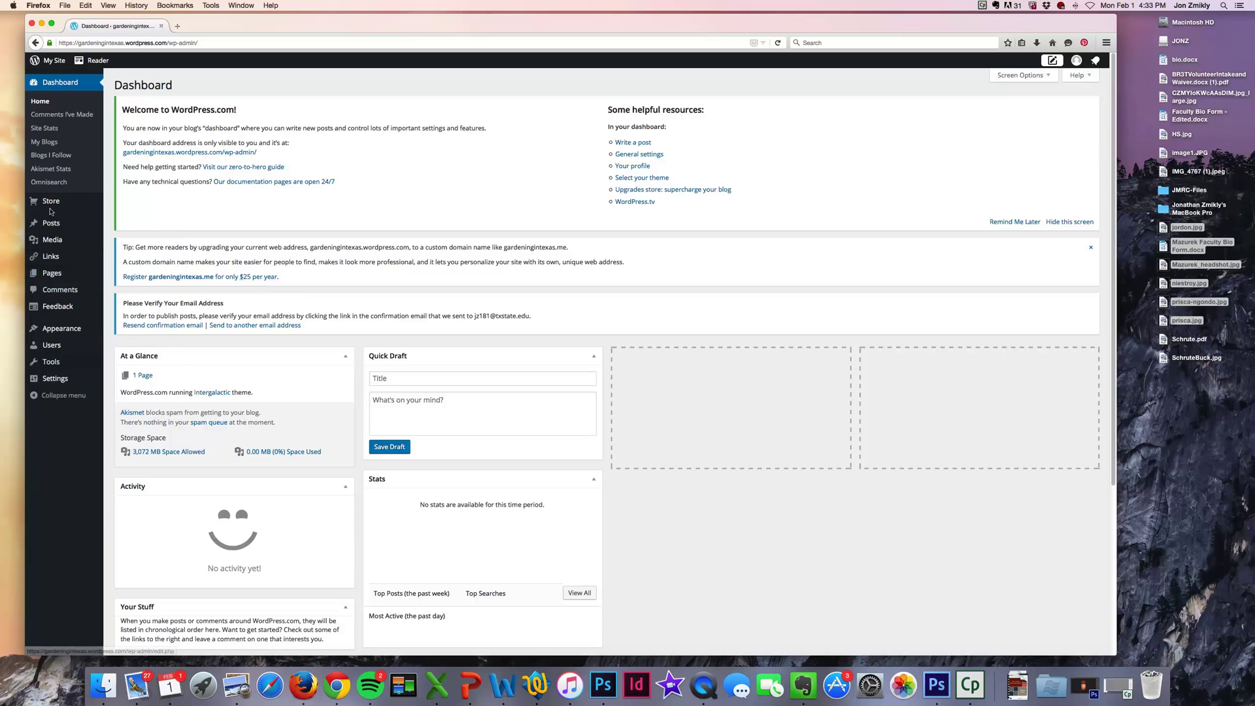